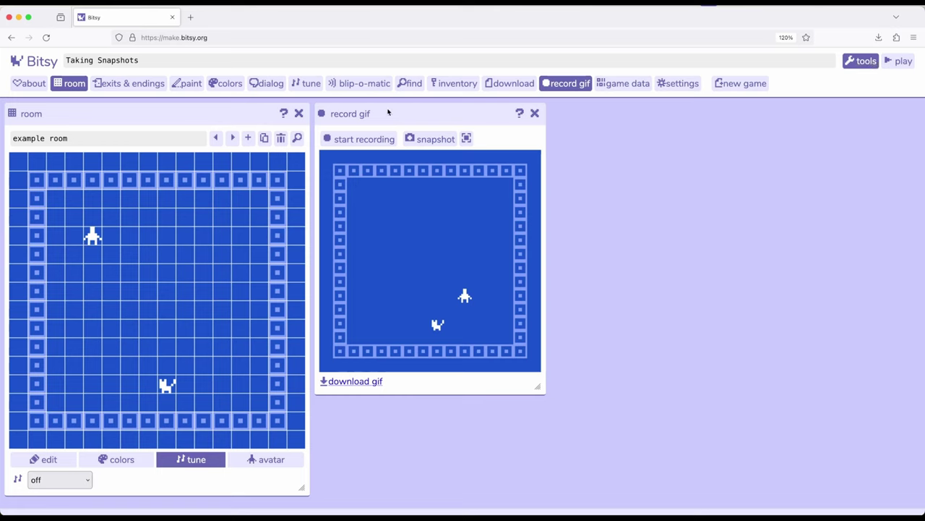
Play the game, walk the avatar right and down to mid-room, and retake the gif snapshot
left_click_drag(393, 109, 403, 119)
left_click(436, 139)
left_click(901, 64)
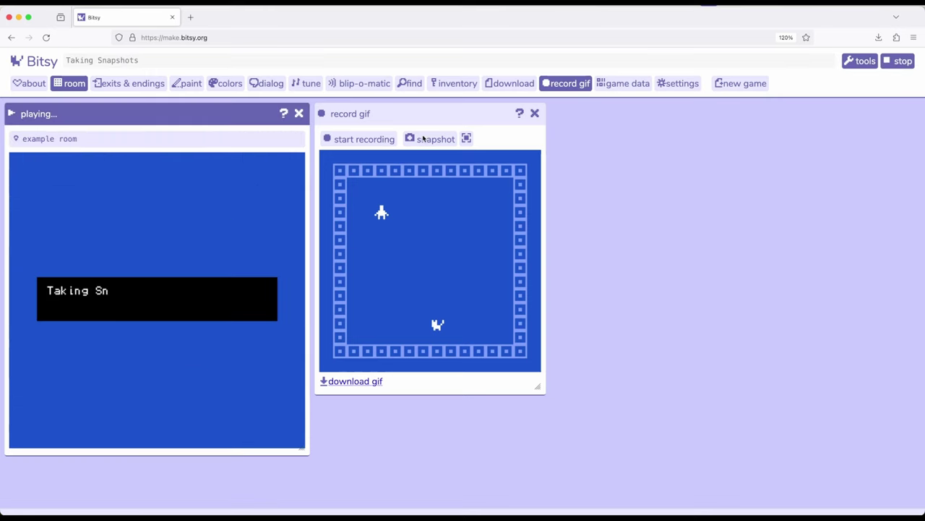
key("Right")
key("Right")
key("Right")
key("Right")
key("Right")
key("Right")
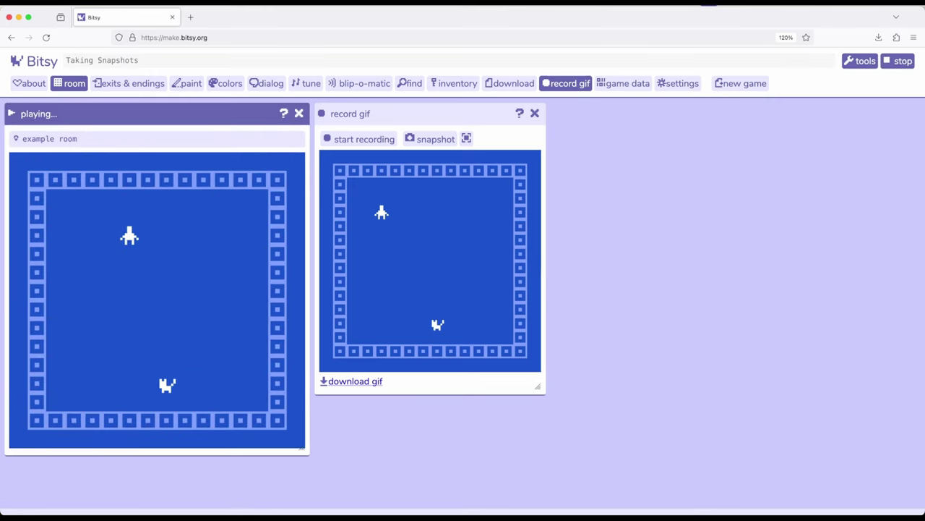
key("Down")
key("Down")
key("Down")
left_click(437, 139)
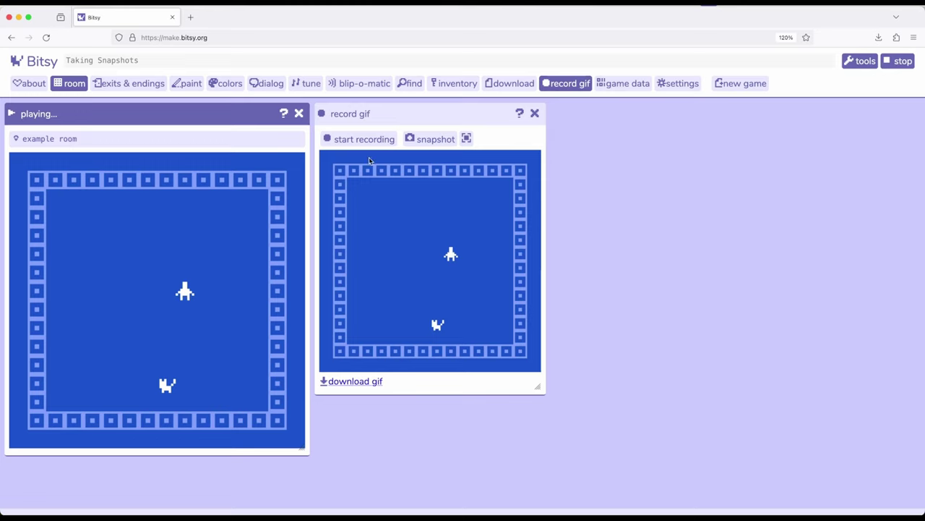
Download the snapshot as recording(1).gif and dismiss the browser's downloads list
left_click(367, 383)
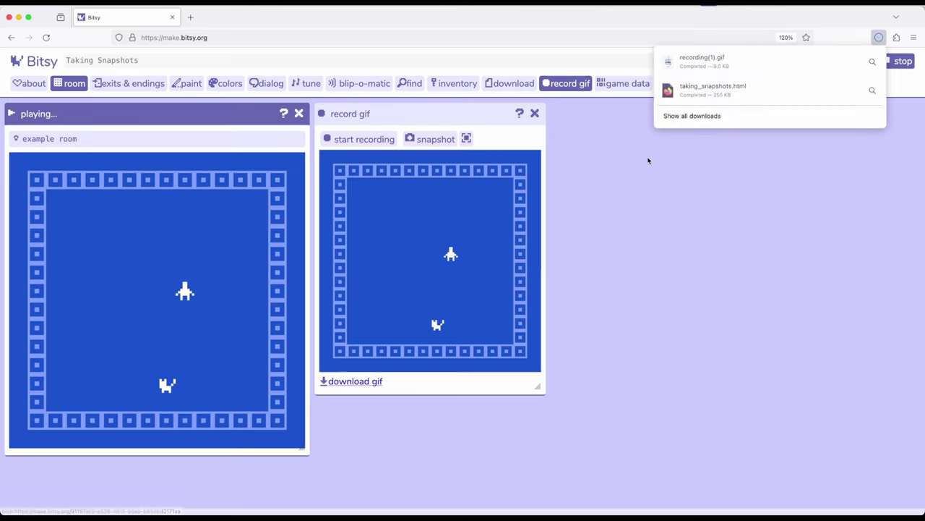
left_click(653, 182)
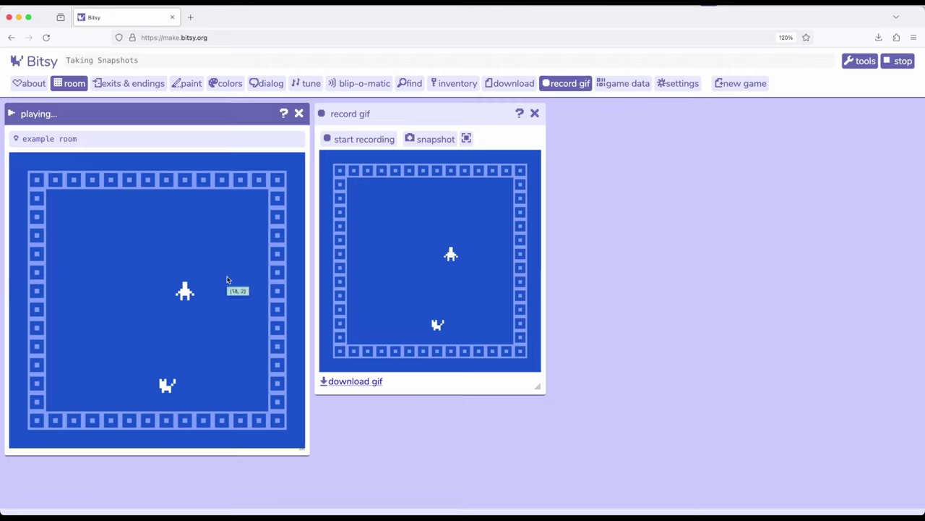
Walk down and left into the cat, then snapshot the room showing its 'I'm a cat' dialog
key("Down")
key("Down")
key("Down")
key("Down")
key("Down")
key("Left")
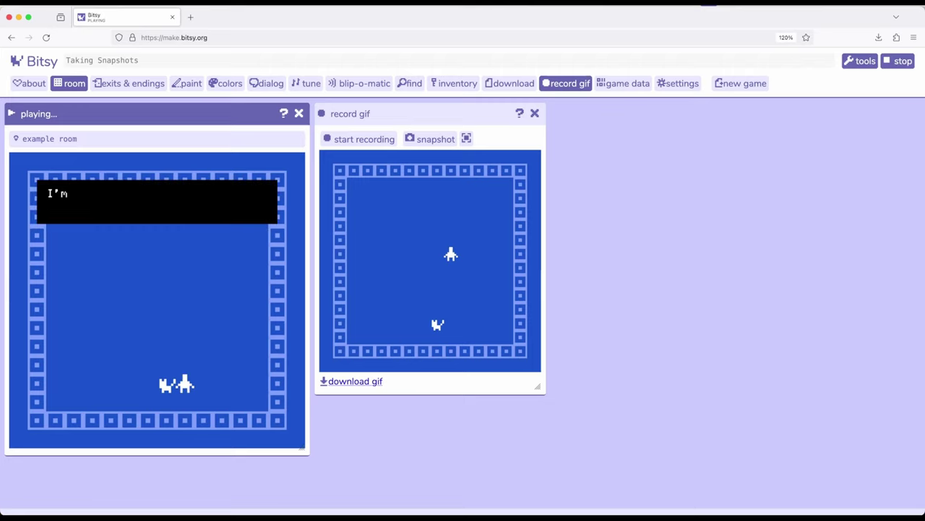
left_click(434, 139)
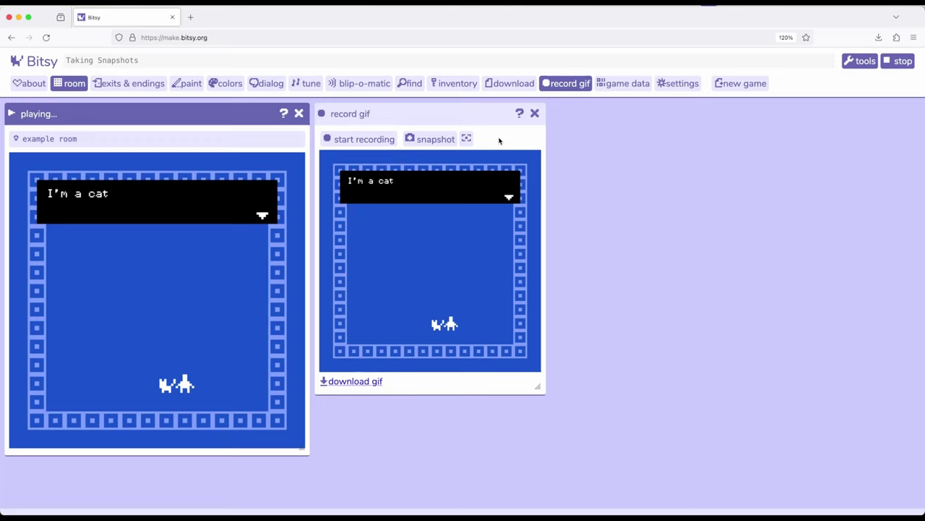
Retake the snapshot of the room with the cat's dialog three more times
left_click(444, 140)
left_click(436, 141)
left_click(435, 138)
Start and then stop a gif recording, and nudge the record gif panel back into place
left_click(357, 141)
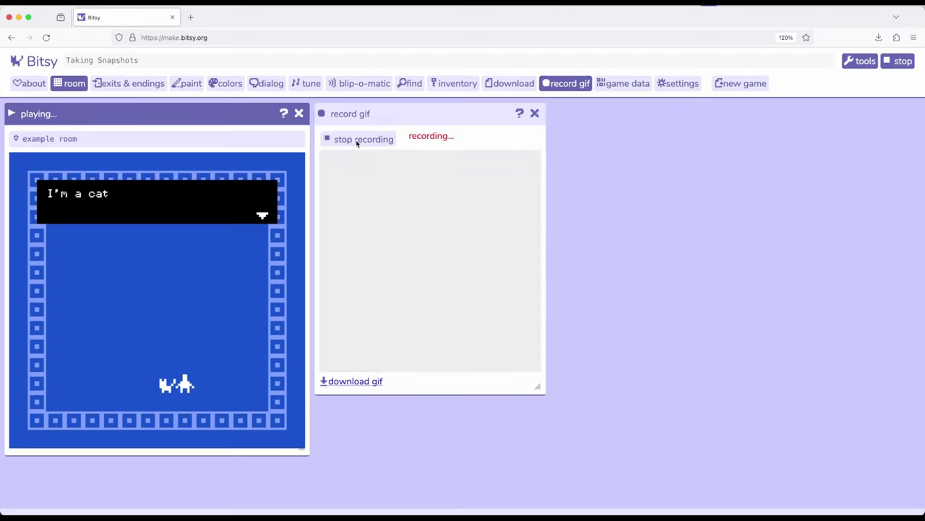
left_click(356, 140)
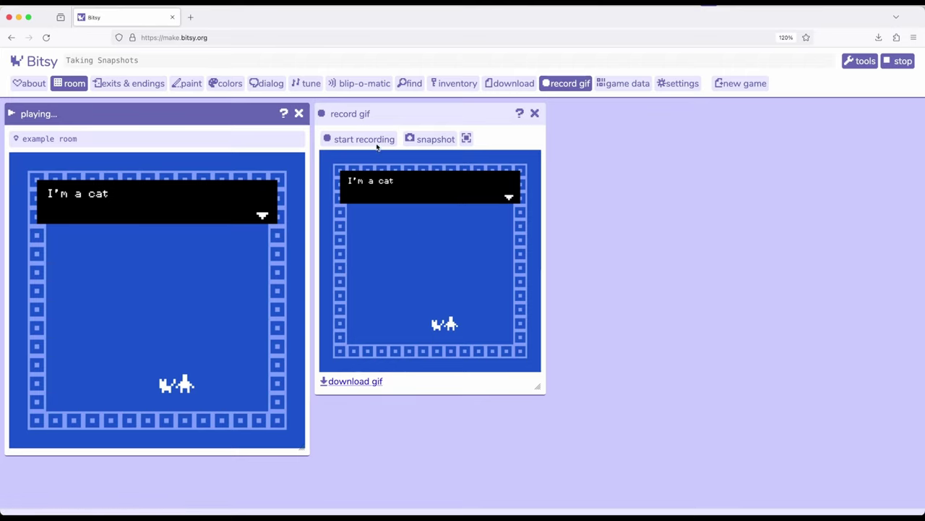
left_click_drag(396, 109, 399, 110)
Switch snapshots to landscape framing and retake the cat-dialog room as a wide image
left_click_drag(391, 114, 384, 118)
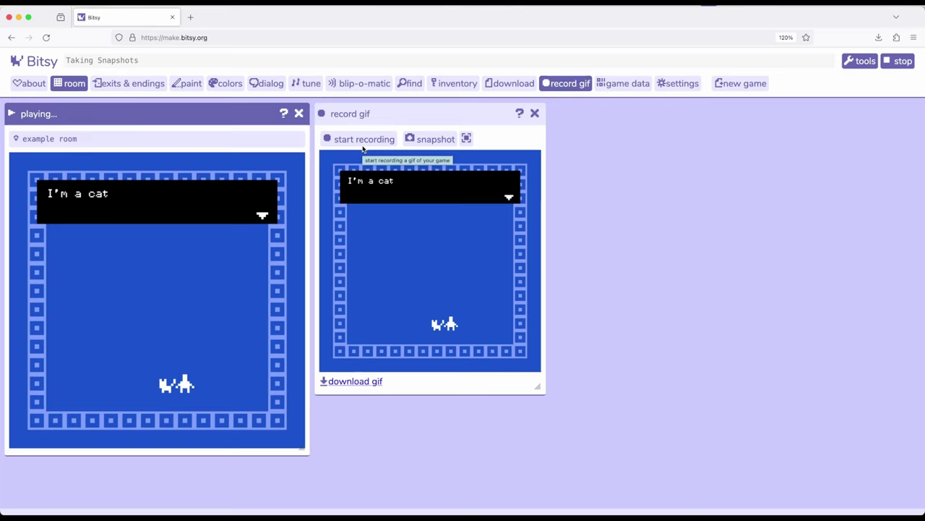
left_click(441, 139)
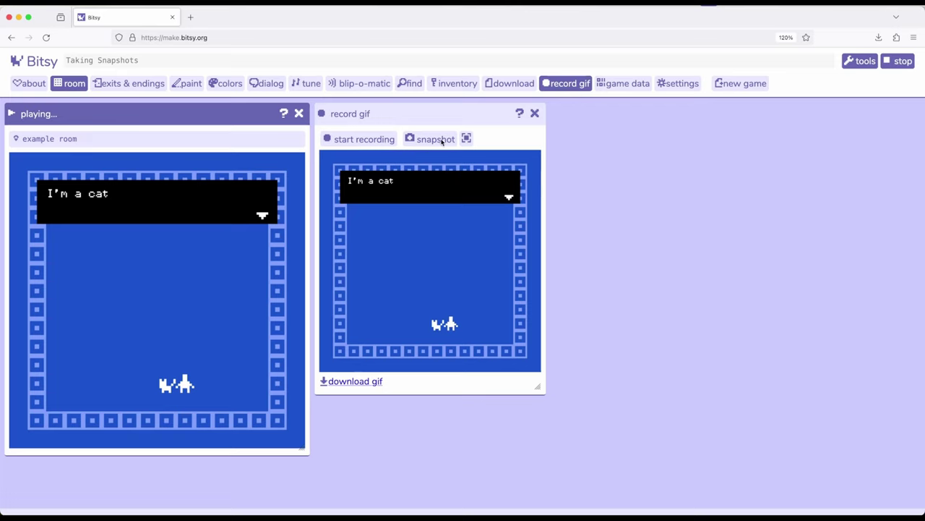
left_click(466, 139)
left_click(467, 139)
left_click(437, 143)
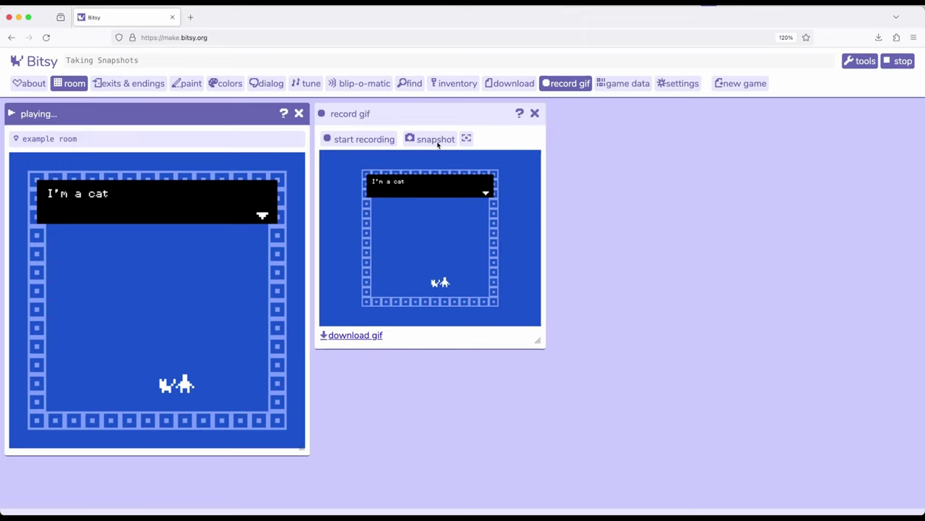